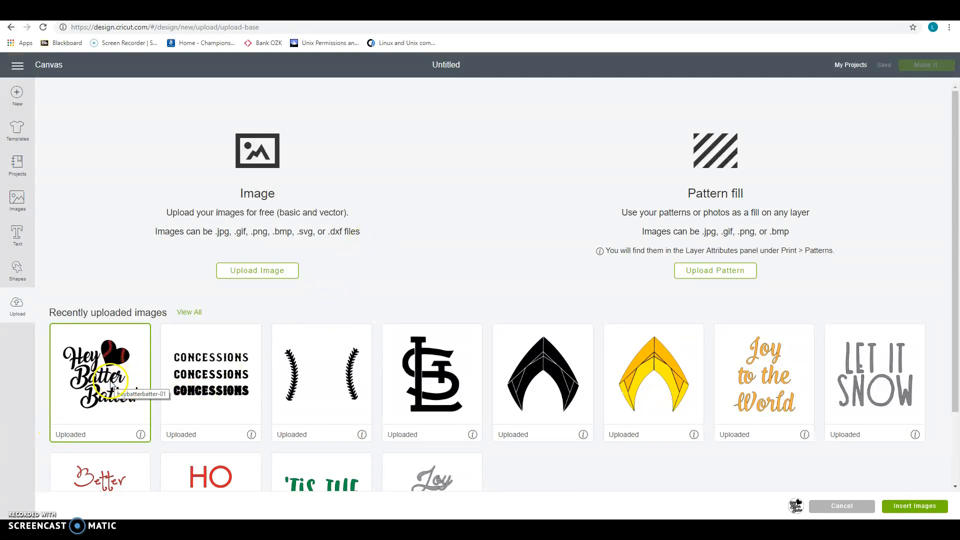
- Insert the uploaded heybatterbatter-01 image on the canvas and enlarge it to about 6.7 by 6.1 inches
click(908, 505)
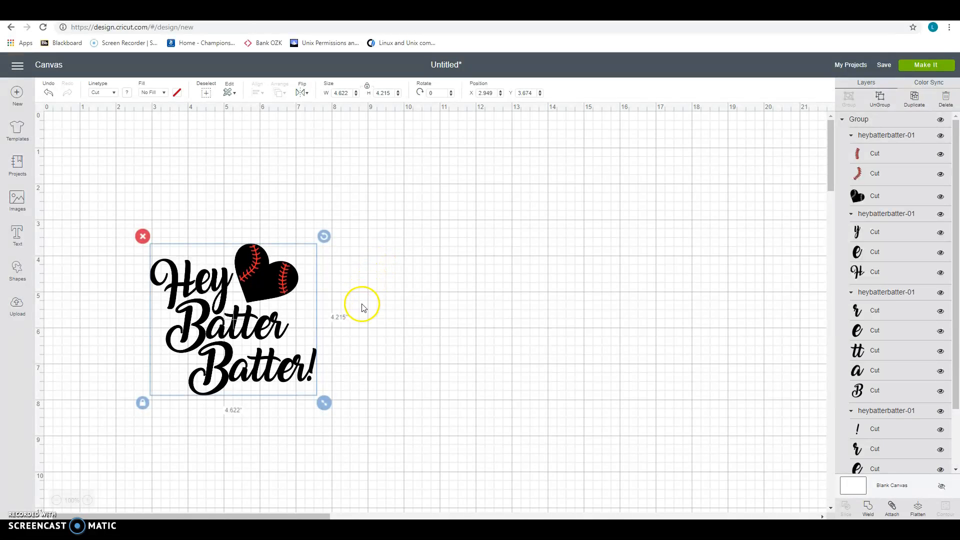
drag(324, 402, 398, 458)
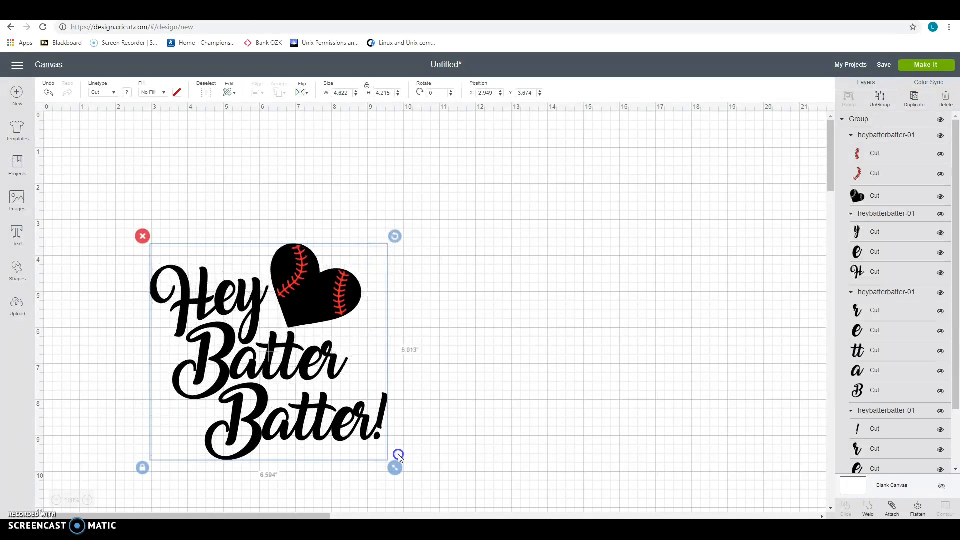
drag(317, 369, 375, 317)
click(146, 293)
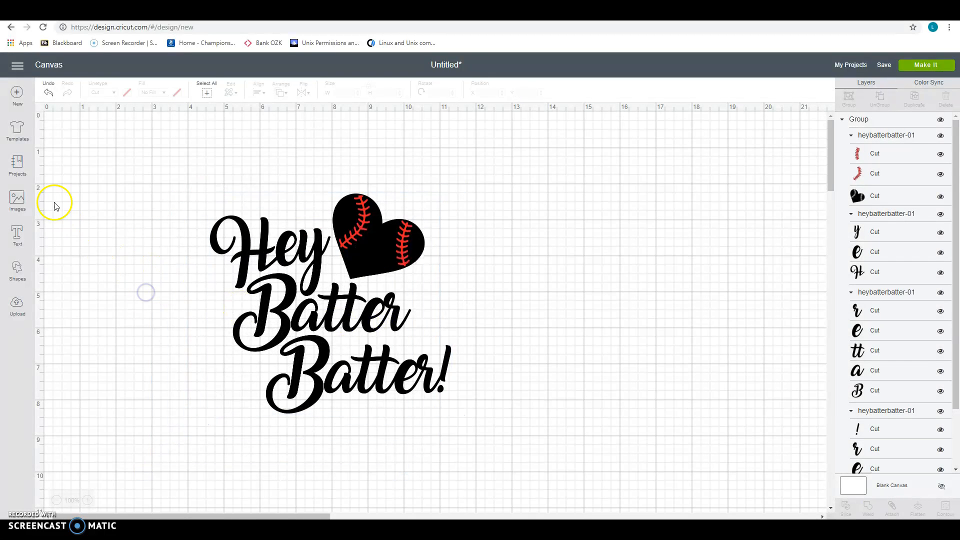
- Search the templates for "tshirt", apply the Classic t-shirts template and color it black
click(22, 130)
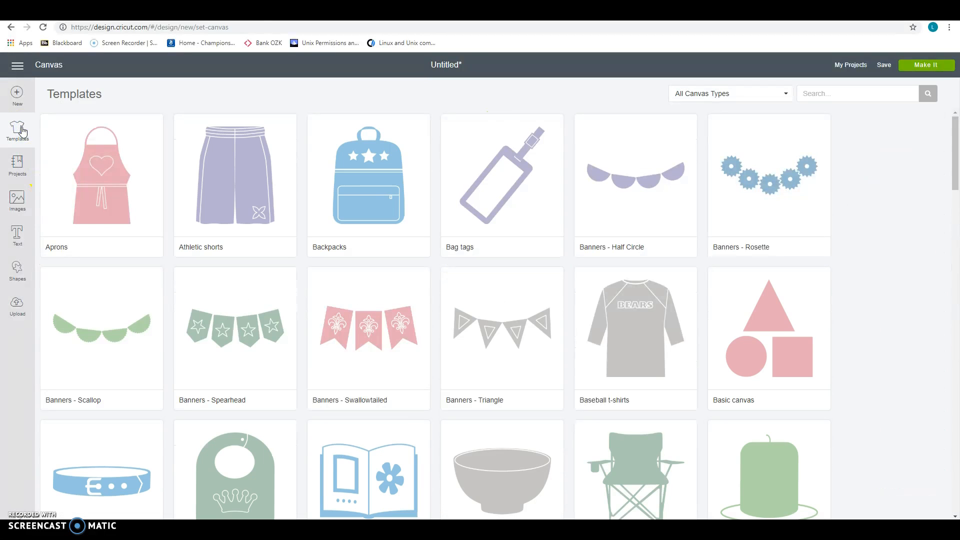
click(834, 97)
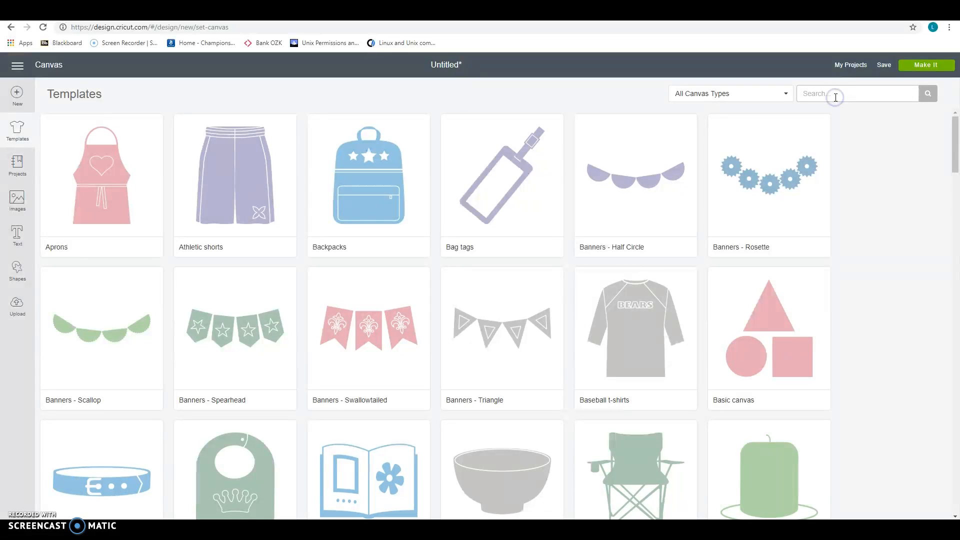
text(tshirt)
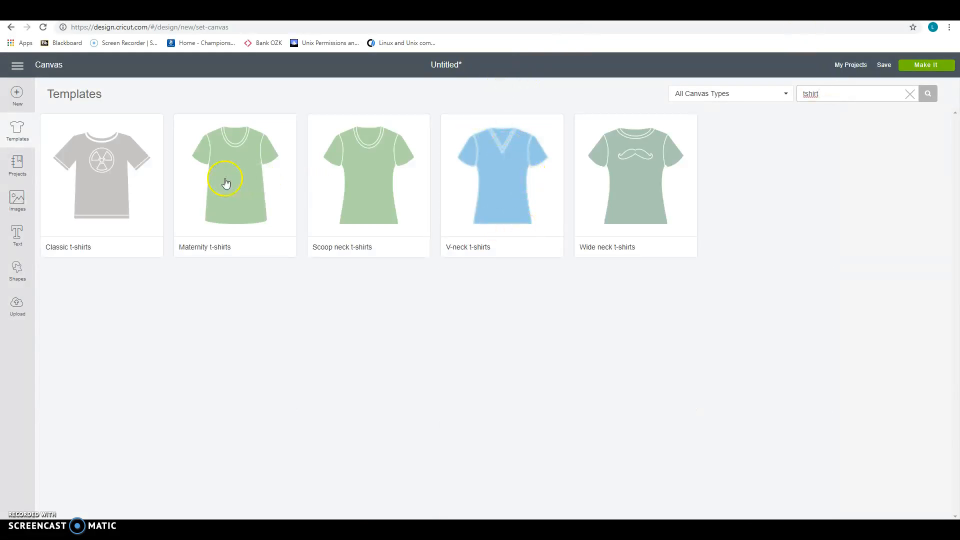
click(66, 171)
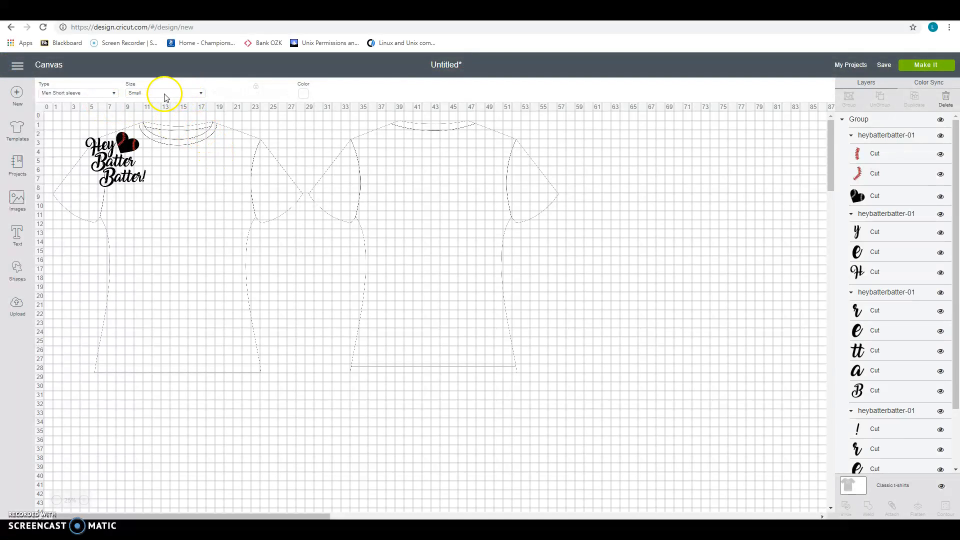
click(300, 94)
click(374, 158)
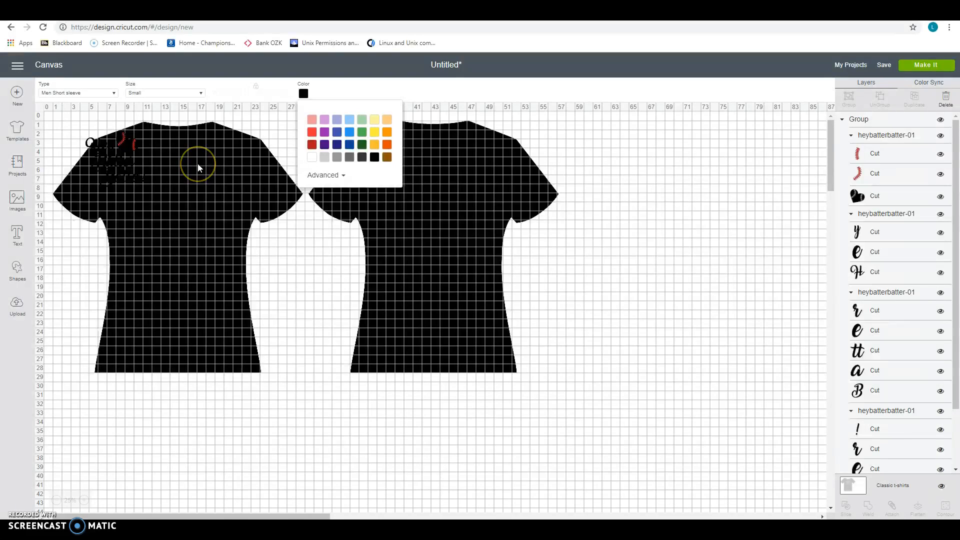
- Hide the canvas grid and move the design off the shirts to the blank area beside them, at about X 61.8, Y 9.5
click(40, 110)
click(39, 106)
drag(133, 142, 649, 208)
click(712, 221)
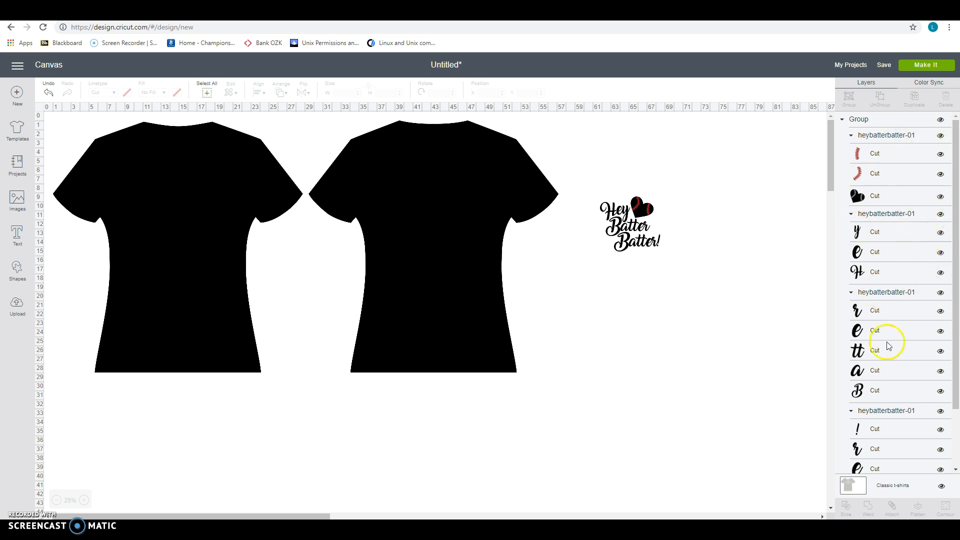
- Examine which layers of the grouped design make up the word "Hey" and the heart
click(888, 238)
click(888, 257)
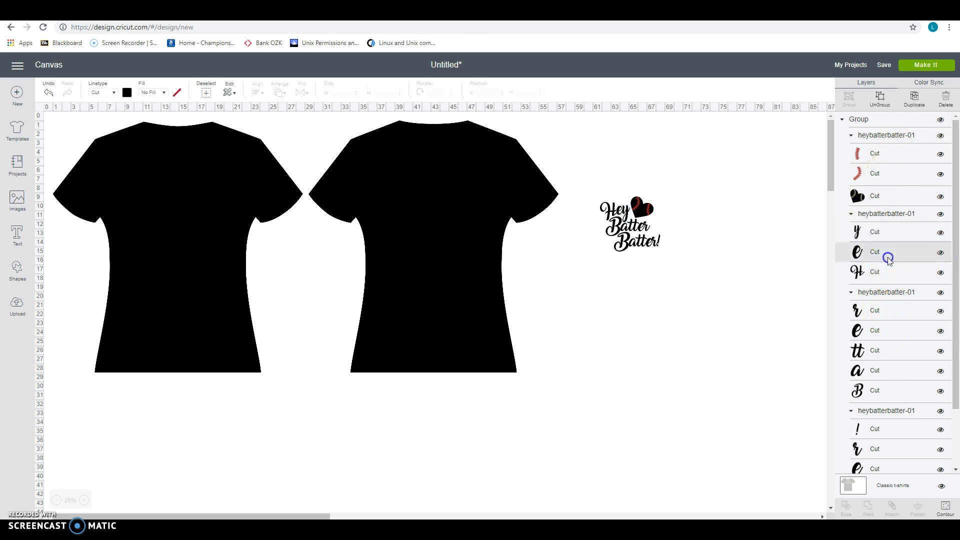
click(892, 218)
click(895, 215)
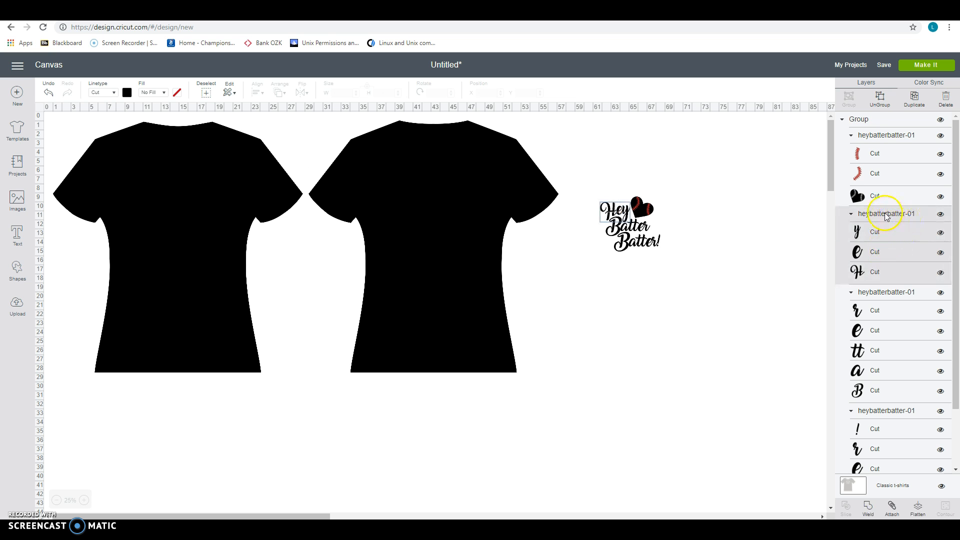
click(808, 226)
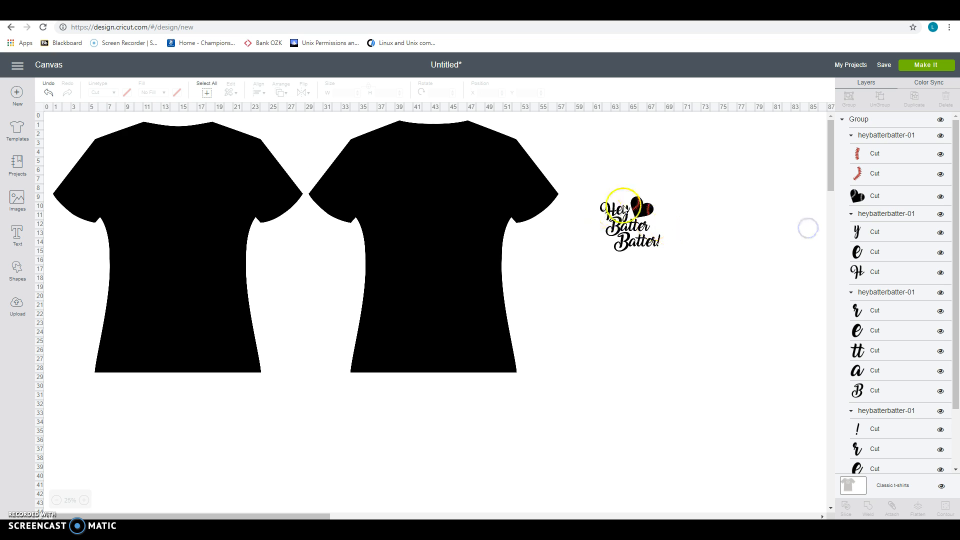
click(614, 210)
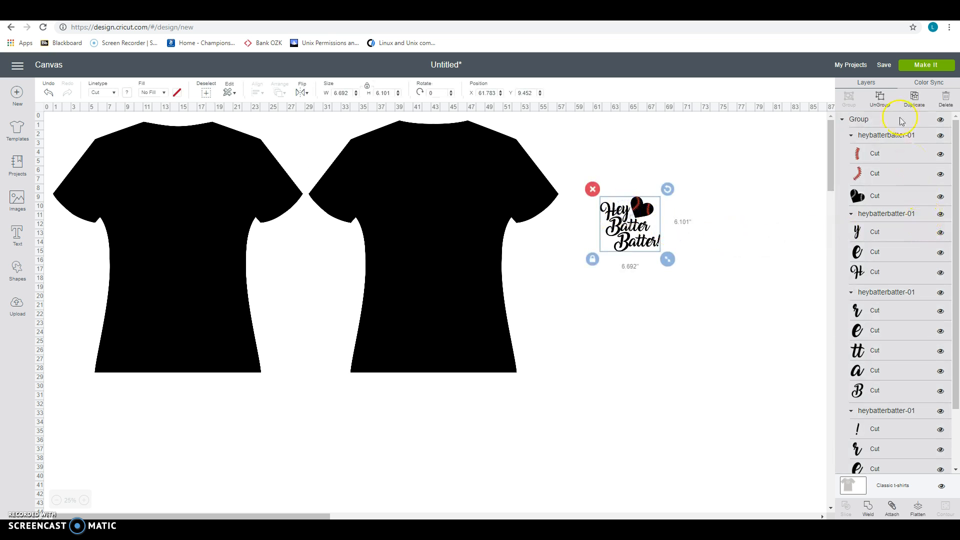
click(898, 136)
click(889, 198)
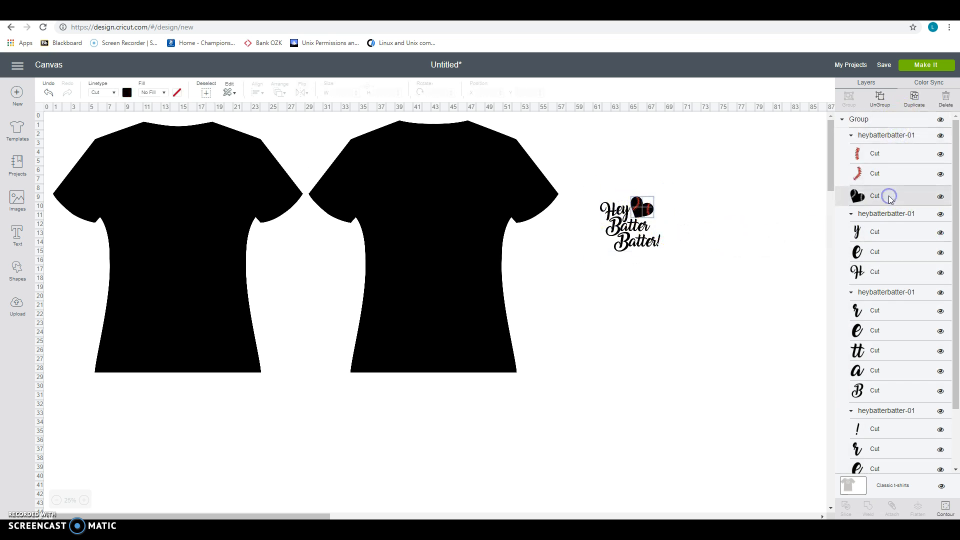
- Try to attach the letters of "Hey" while the whole design is still grouped, and undo the attachment
click(890, 215)
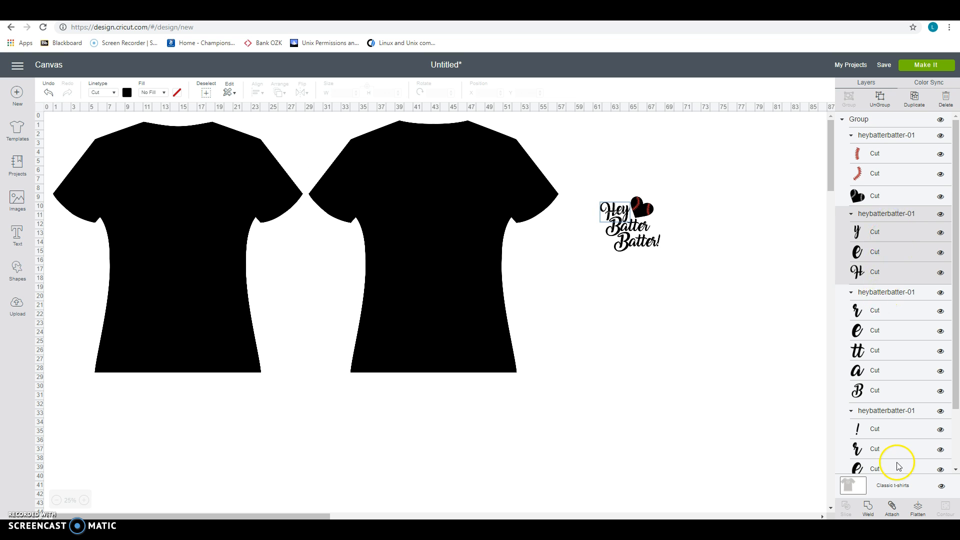
click(892, 506)
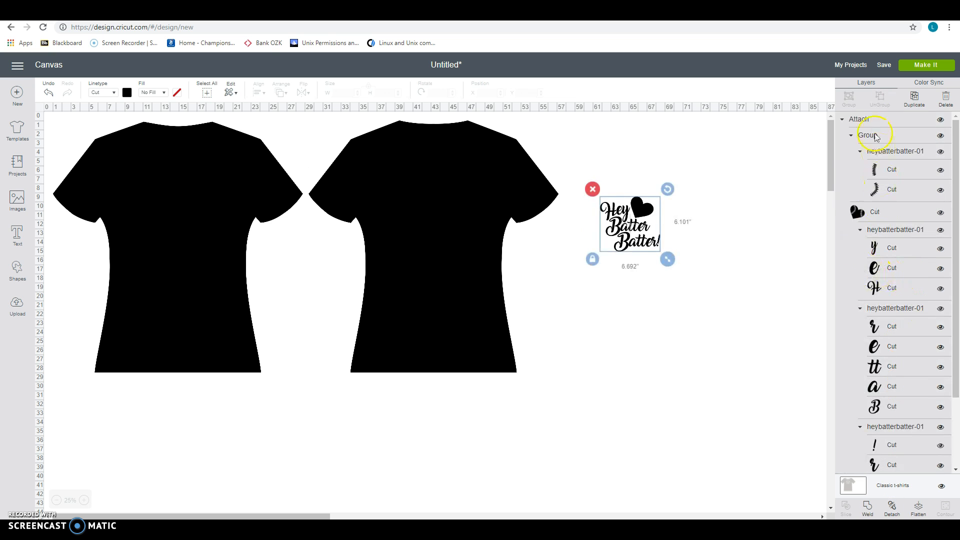
click(48, 93)
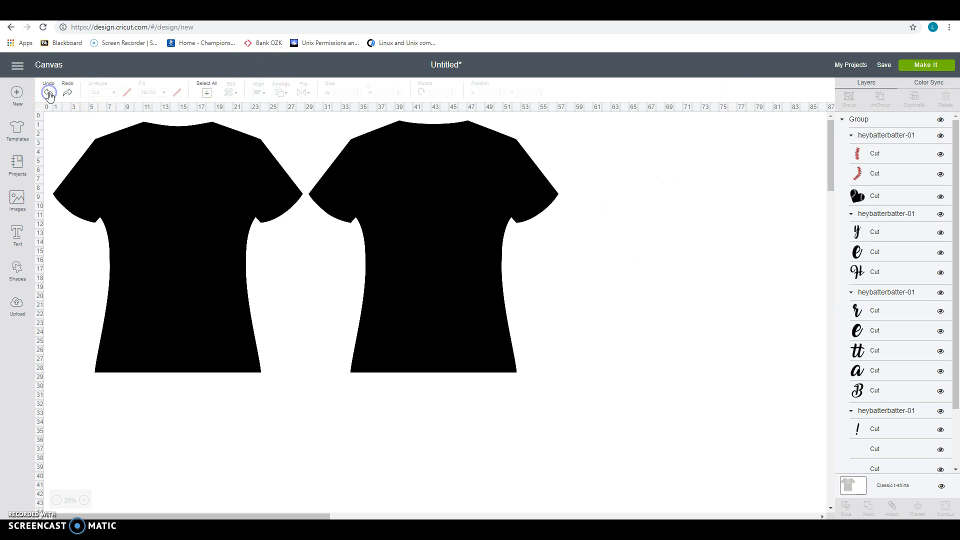
- Ungroup the whole design and attach the letters of the word "Hey" to each other
click(865, 120)
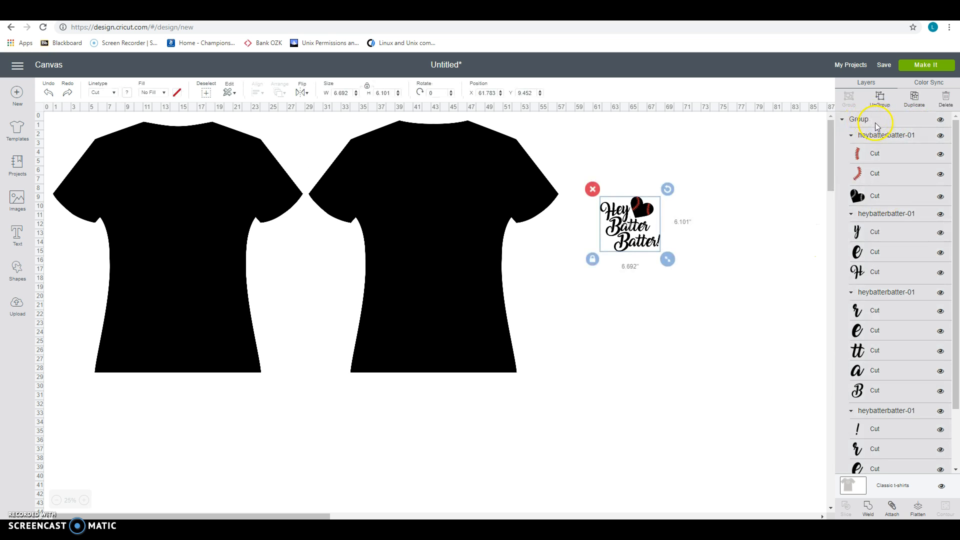
click(880, 99)
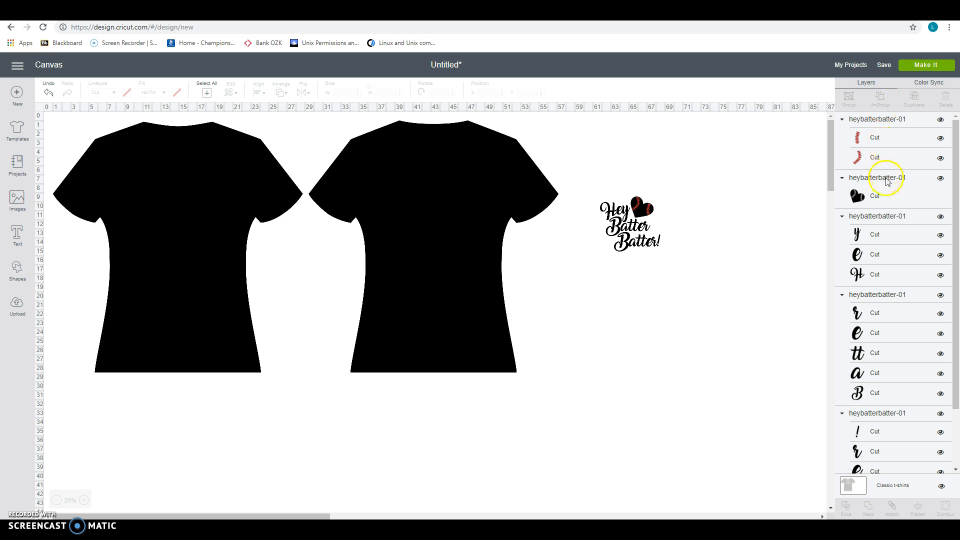
click(880, 218)
click(891, 513)
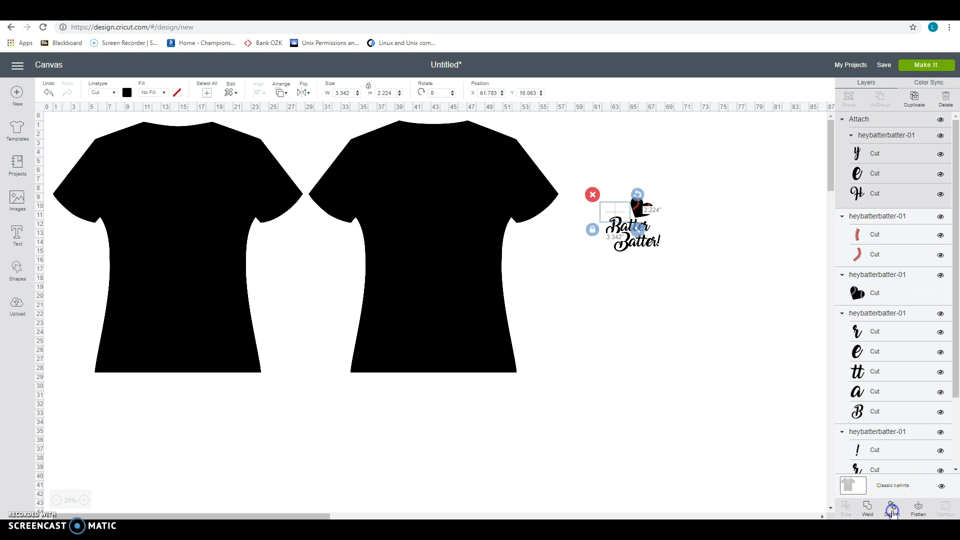
click(758, 336)
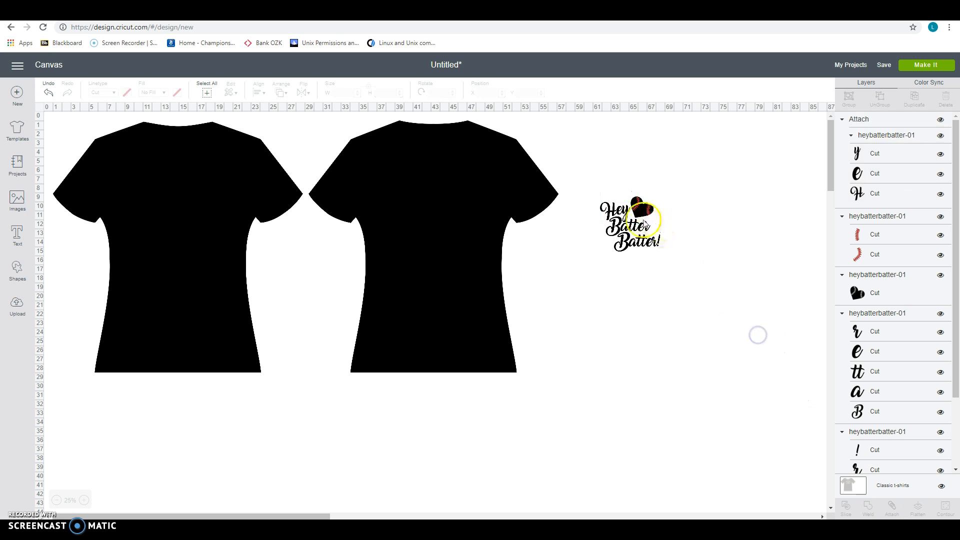
- Preview how the design pieces are arranged on the cutting mats and return to the canvas
click(630, 231)
click(636, 270)
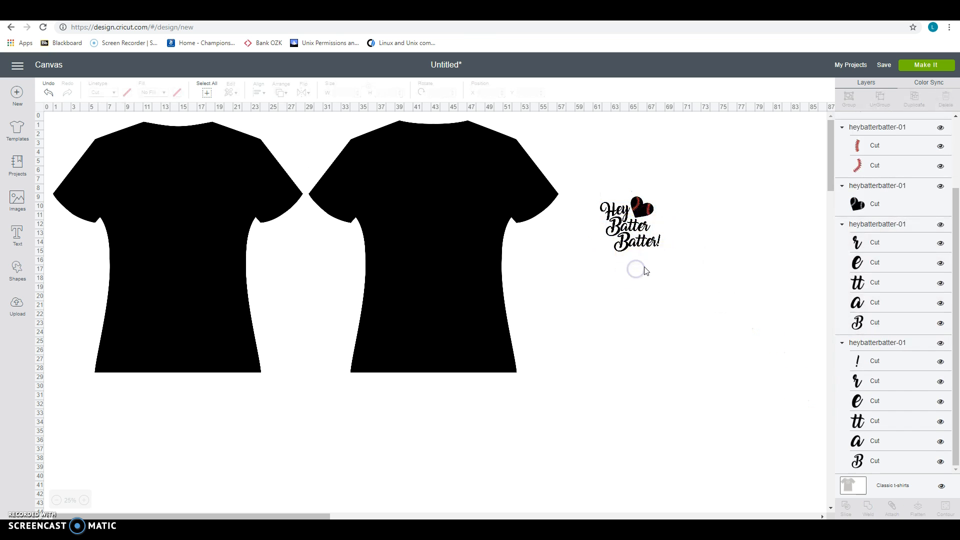
click(925, 65)
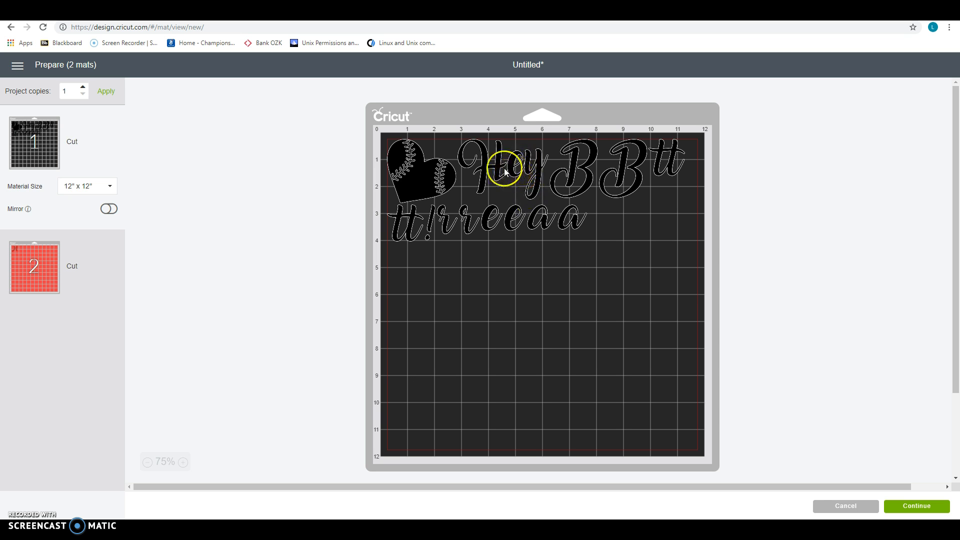
click(859, 506)
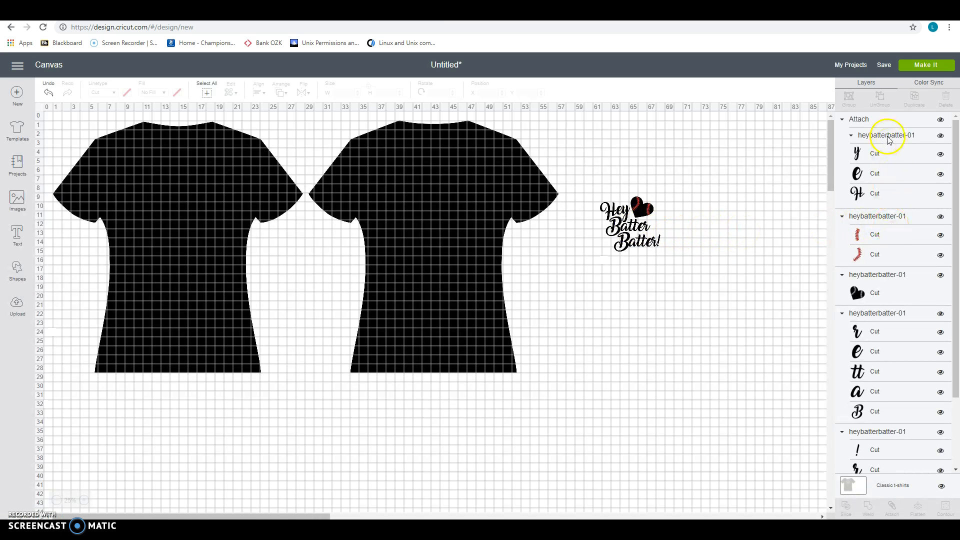
- Attach the letters of the first "Batter" to each other and, separately, the characters of "Batter!"
click(875, 315)
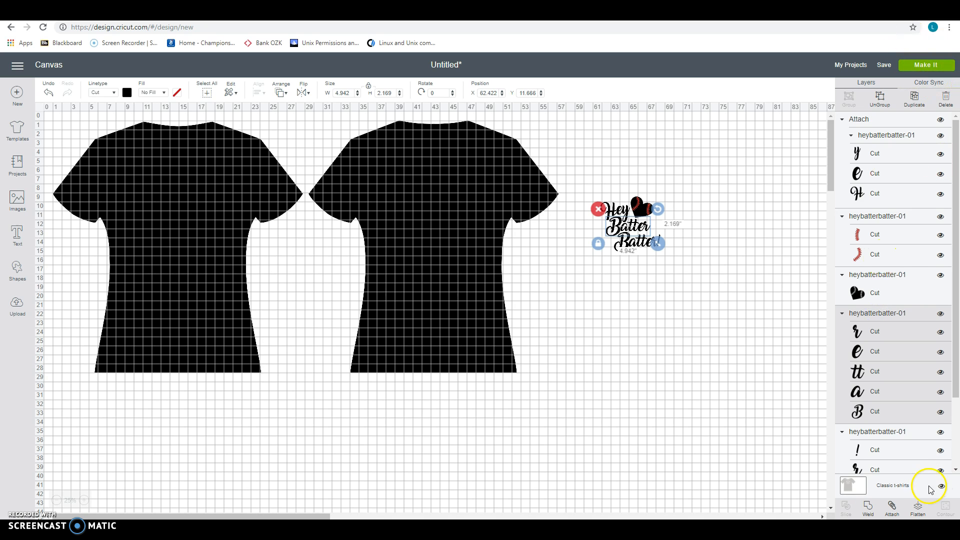
click(892, 509)
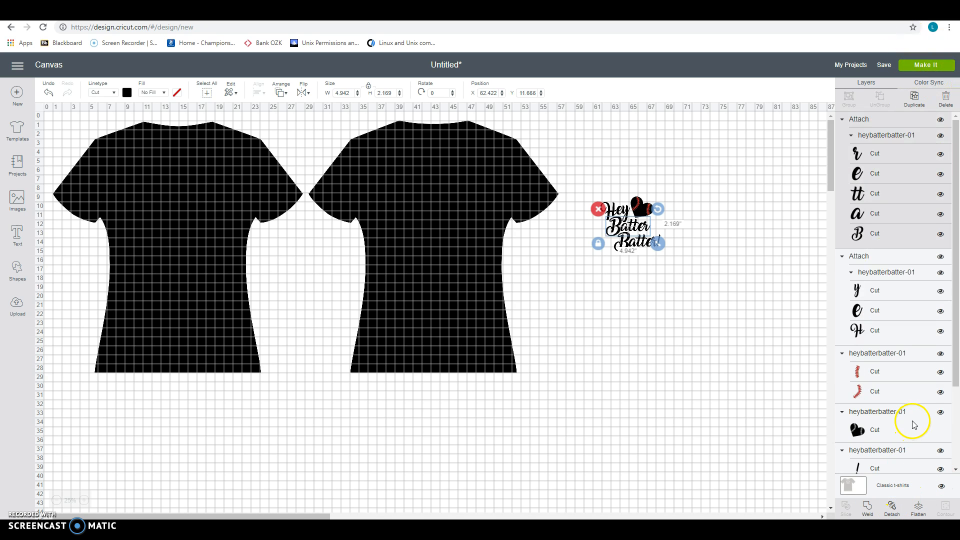
drag(955, 369, 949, 450)
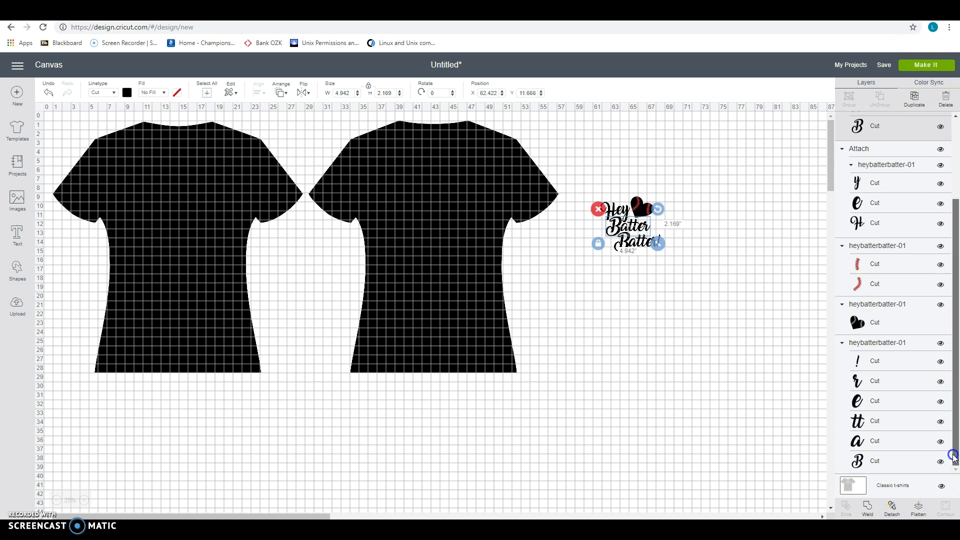
click(893, 343)
click(894, 507)
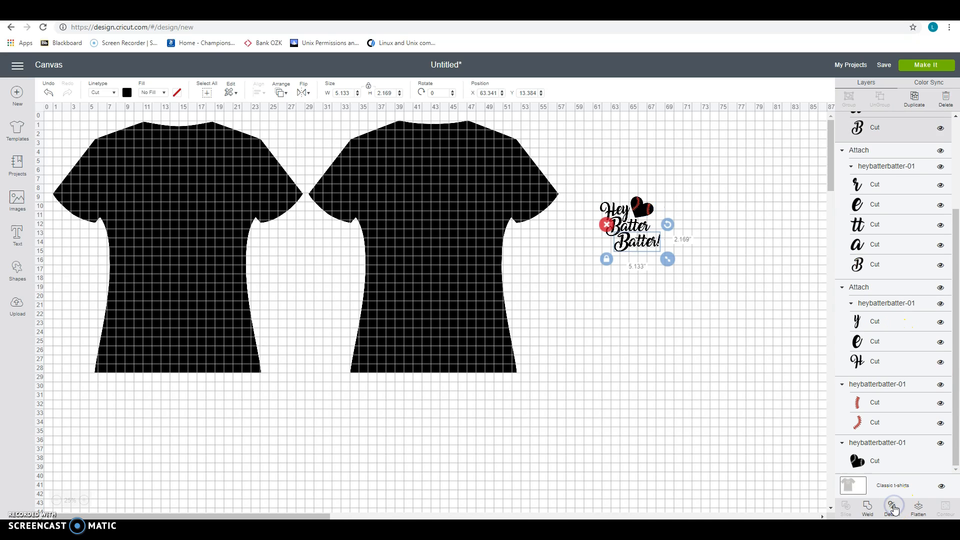
- Attach the two red baseball stitching pieces to each other and check the remaining heart layer
click(895, 391)
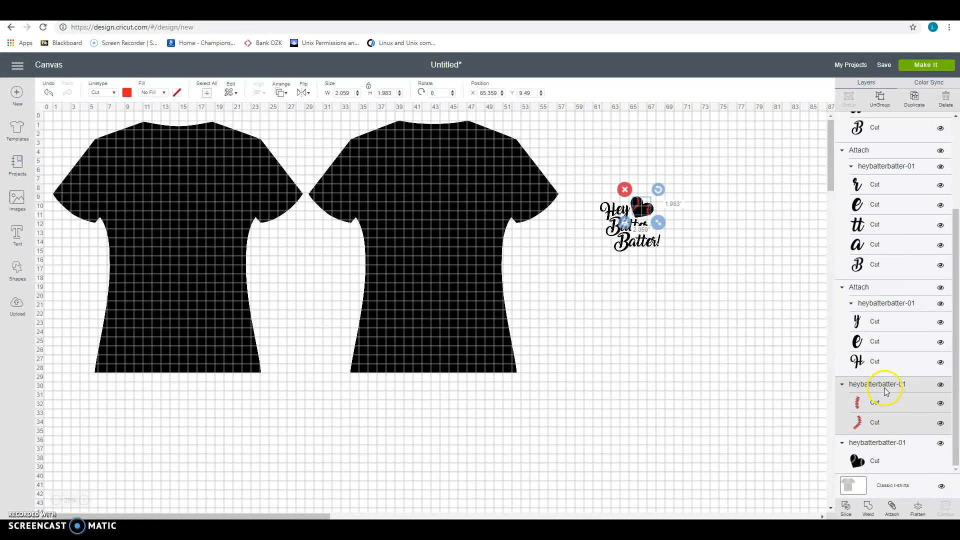
click(806, 284)
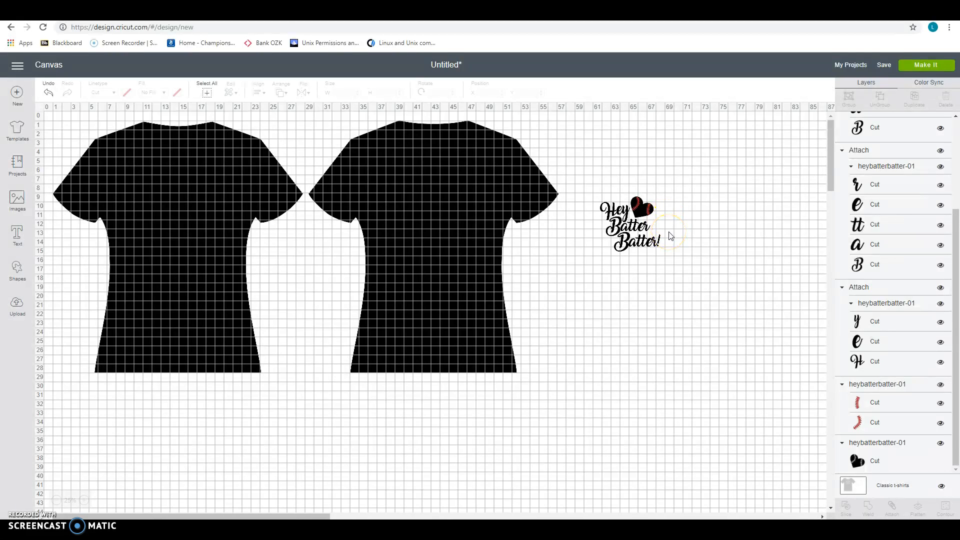
click(861, 384)
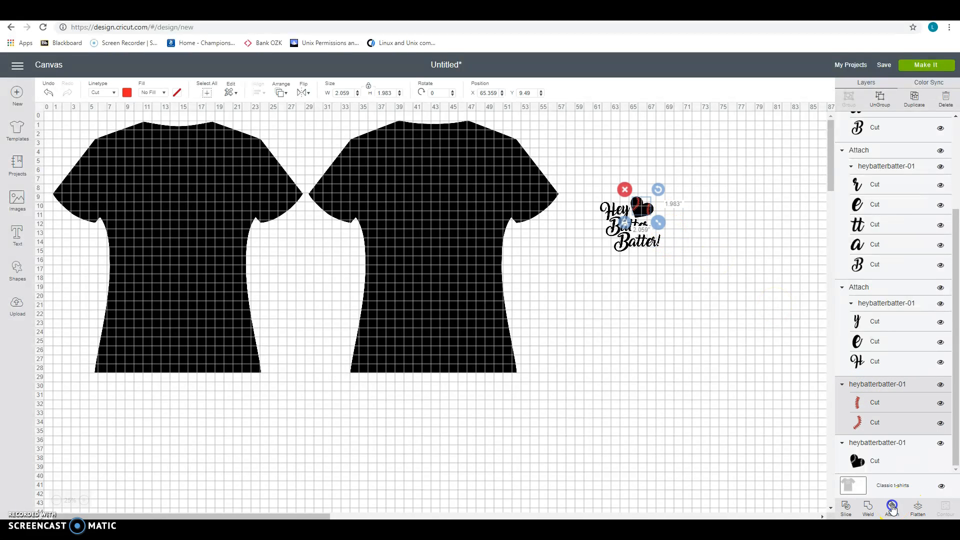
click(891, 506)
scroll(902, 344, up, 5)
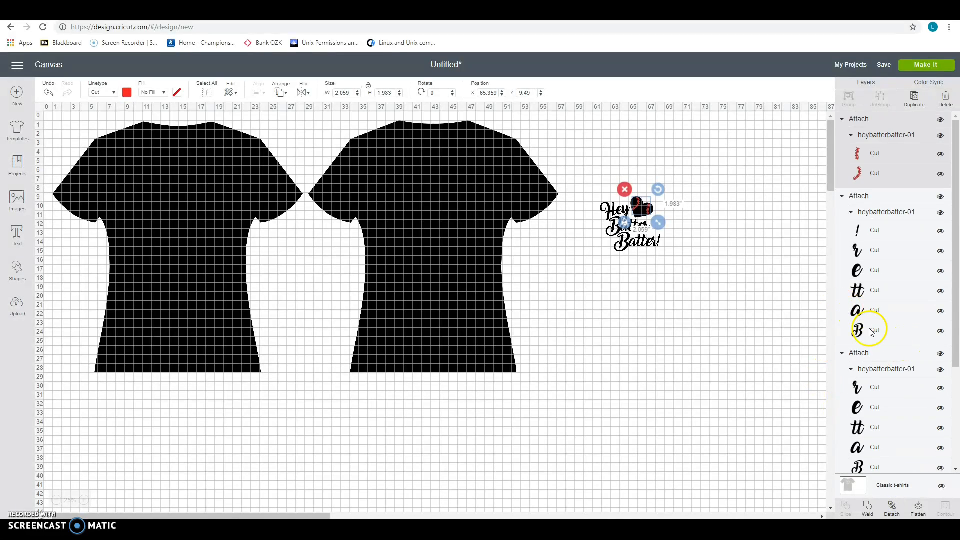
scroll(871, 332, down, 3)
click(885, 443)
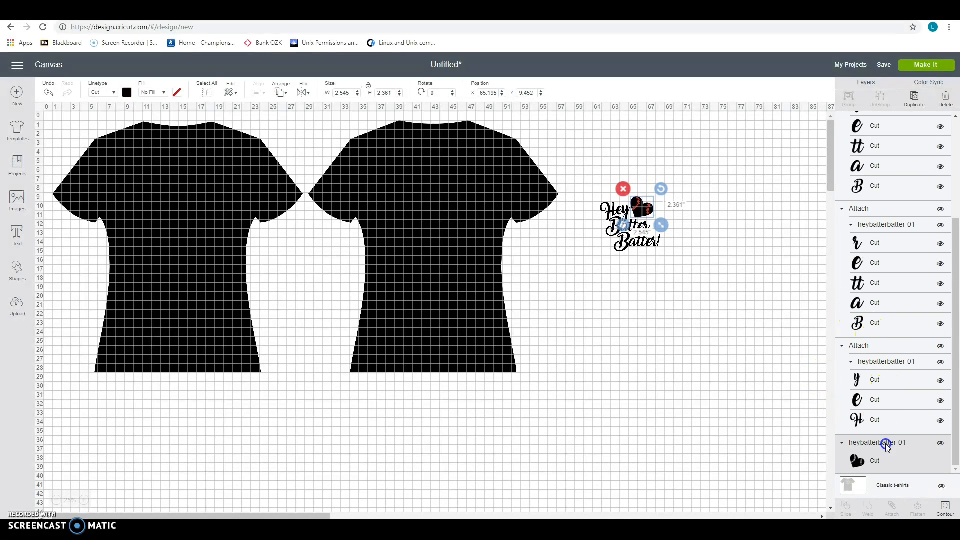
click(720, 362)
- Move the attached red stitching off the heart to inspect the cutouts beneath it, and place it back on the heart
click(83, 501)
click(452, 517)
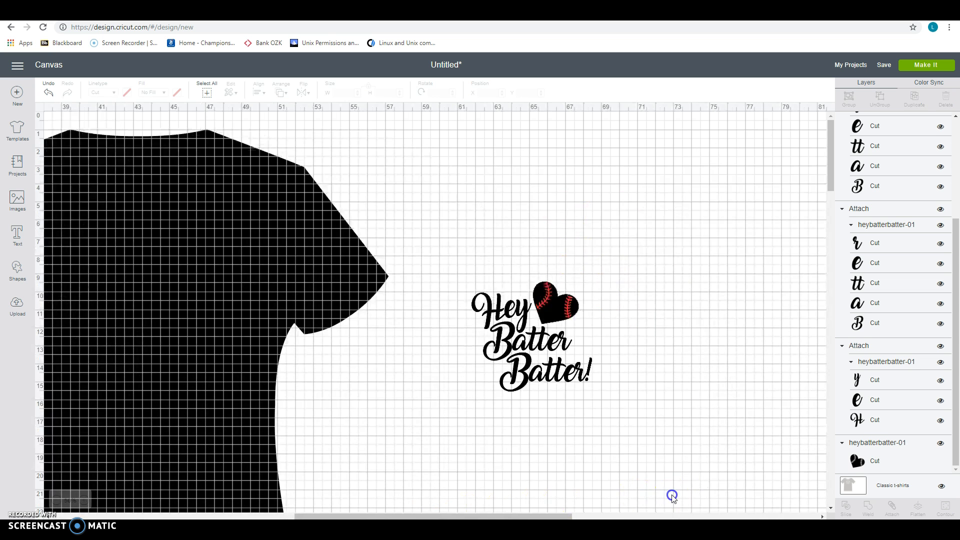
click(84, 501)
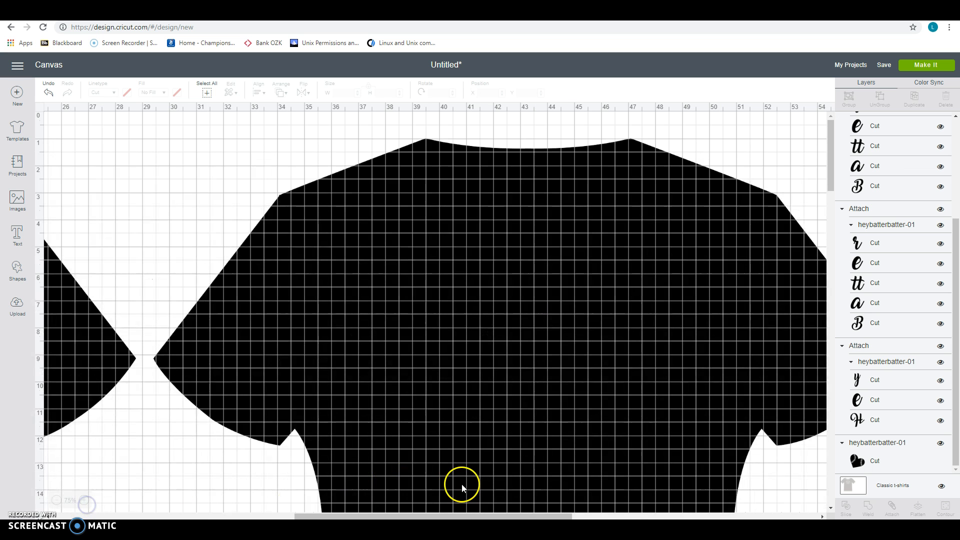
drag(476, 515, 677, 504)
scroll(675, 375, down, 3)
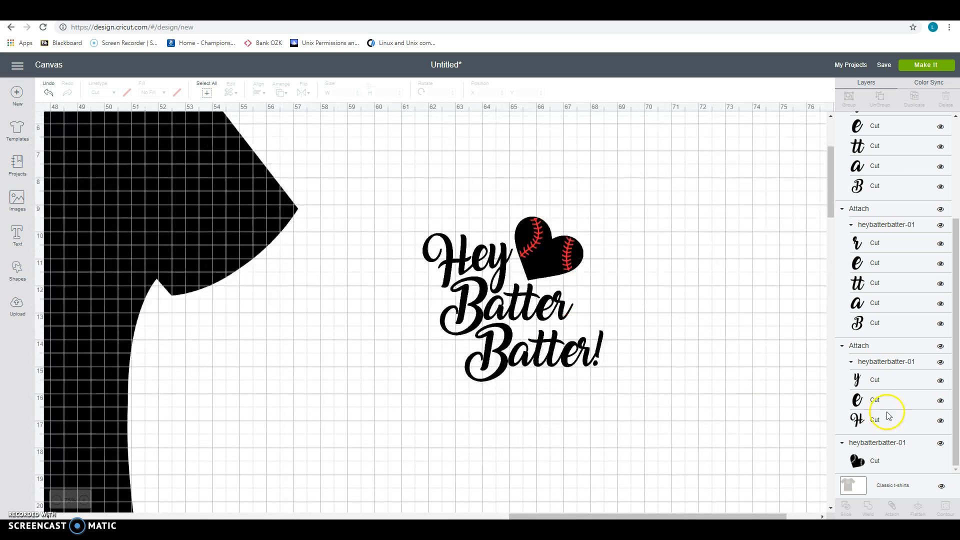
scroll(894, 393, up, 3)
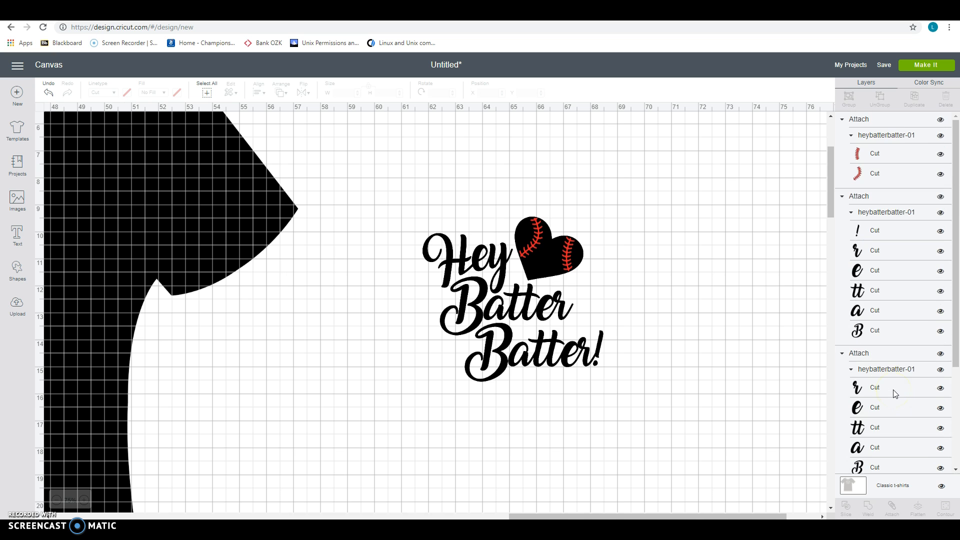
click(879, 144)
drag(539, 234, 634, 238)
click(588, 206)
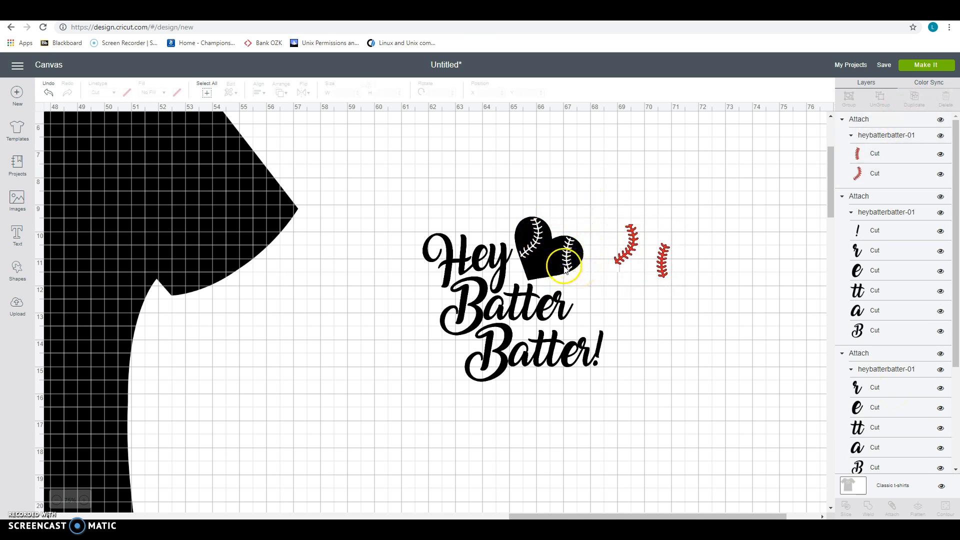
drag(625, 249, 530, 250)
click(667, 237)
click(654, 325)
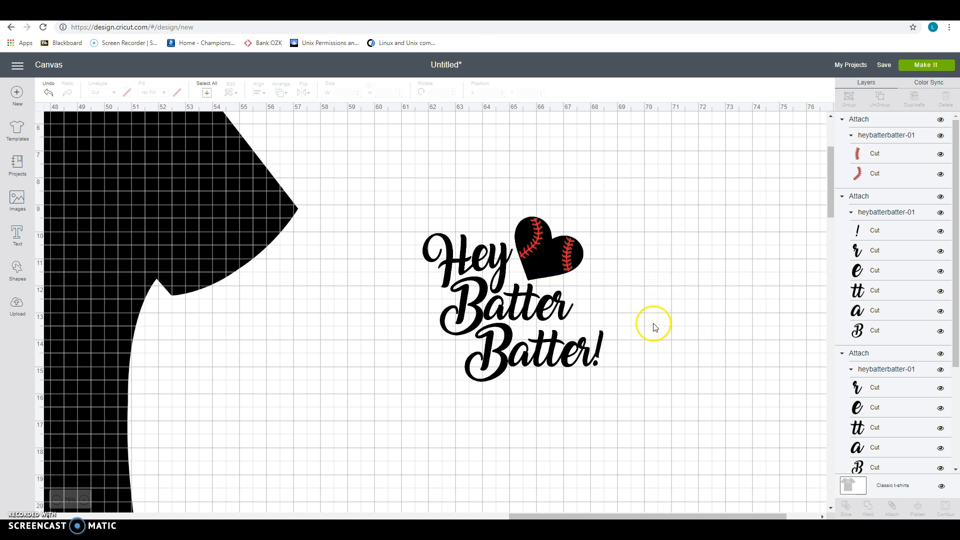
- Check how the attached words, heart and stitching are laid out on the mats and return to the canvas
click(922, 65)
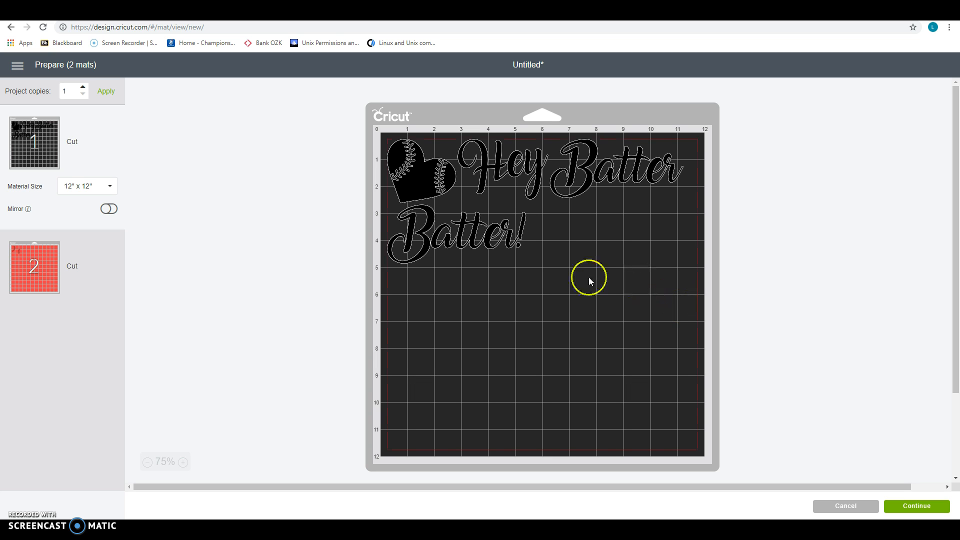
click(856, 507)
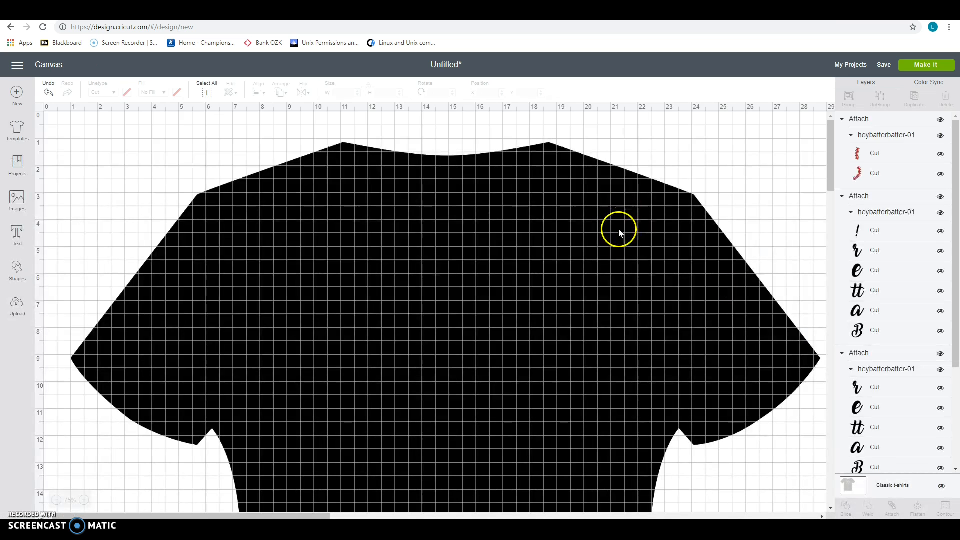
click(57, 500)
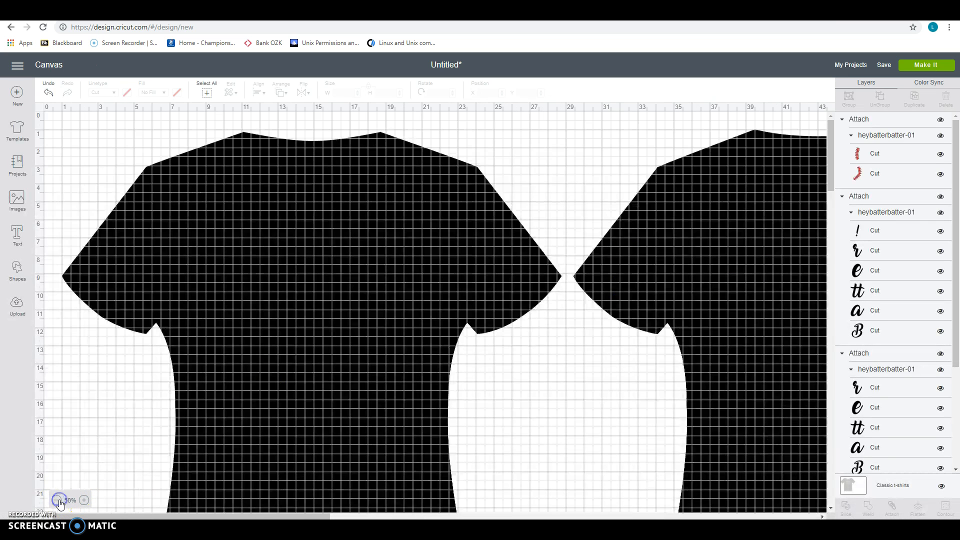
click(57, 500)
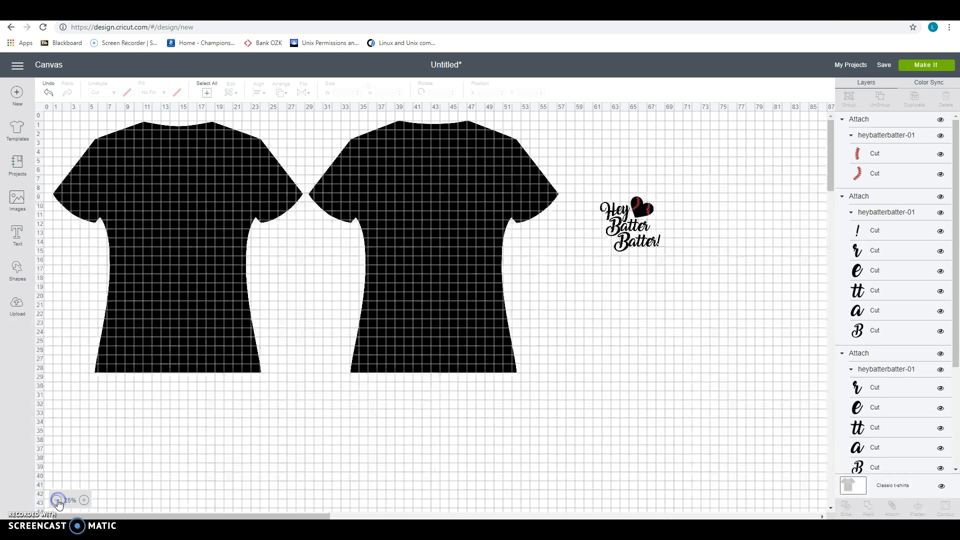
- Hide the canvas grid and set the color of the attached word "Hey" to white
click(42, 108)
click(605, 213)
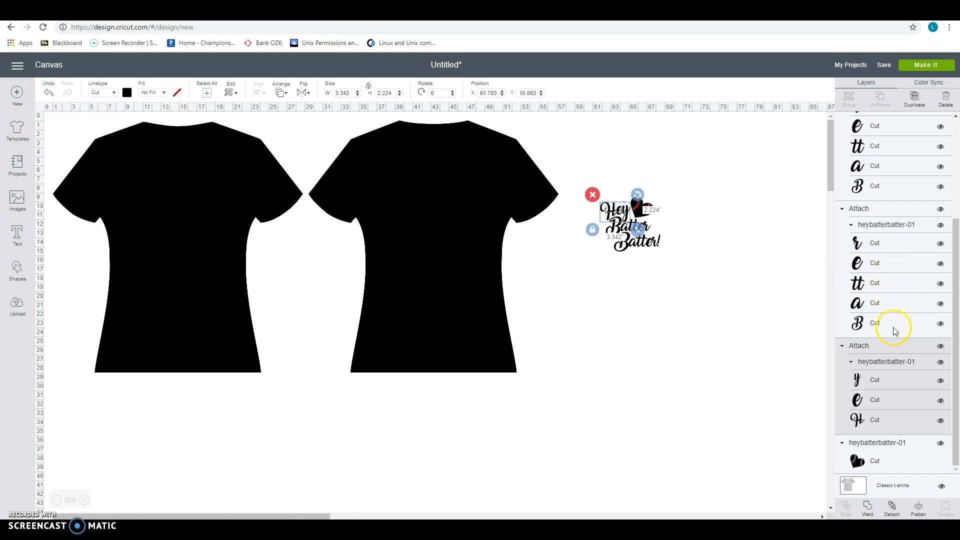
click(127, 93)
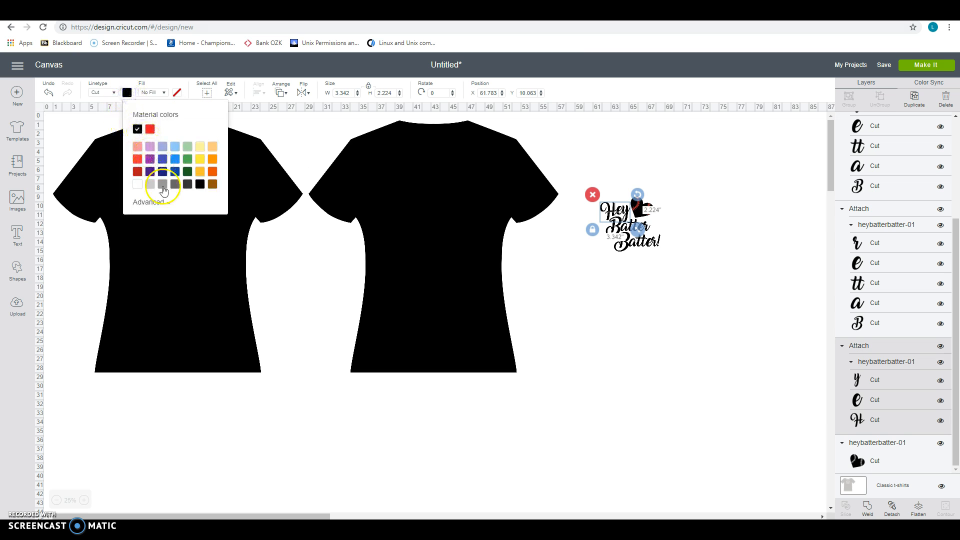
click(138, 188)
- Set the color of the attached words "Batter" and "Batter!" to white
click(631, 228)
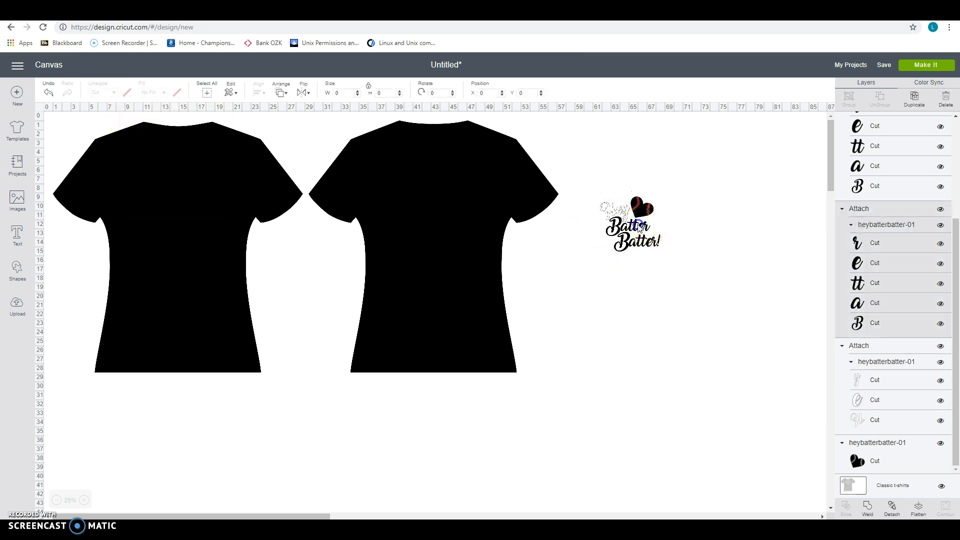
click(127, 93)
click(135, 185)
click(642, 243)
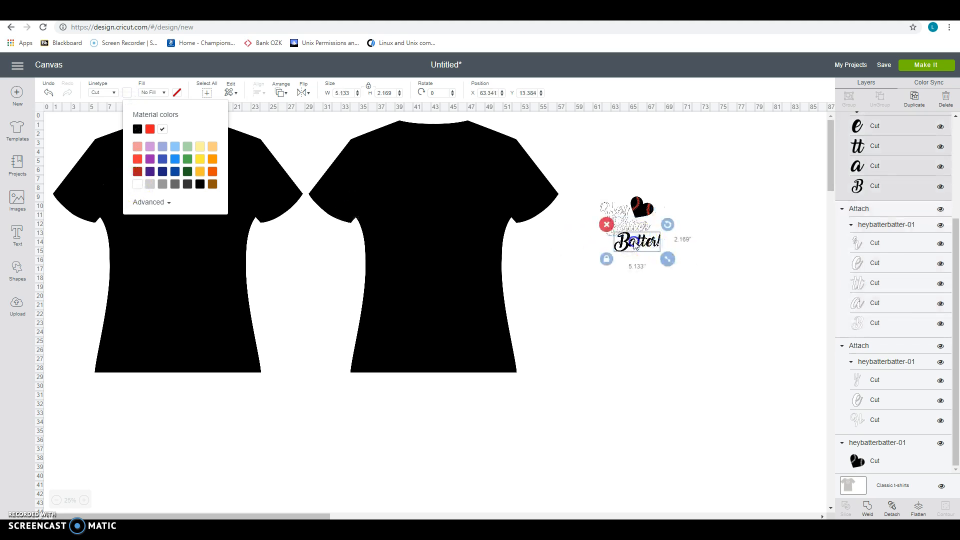
click(127, 93)
click(138, 184)
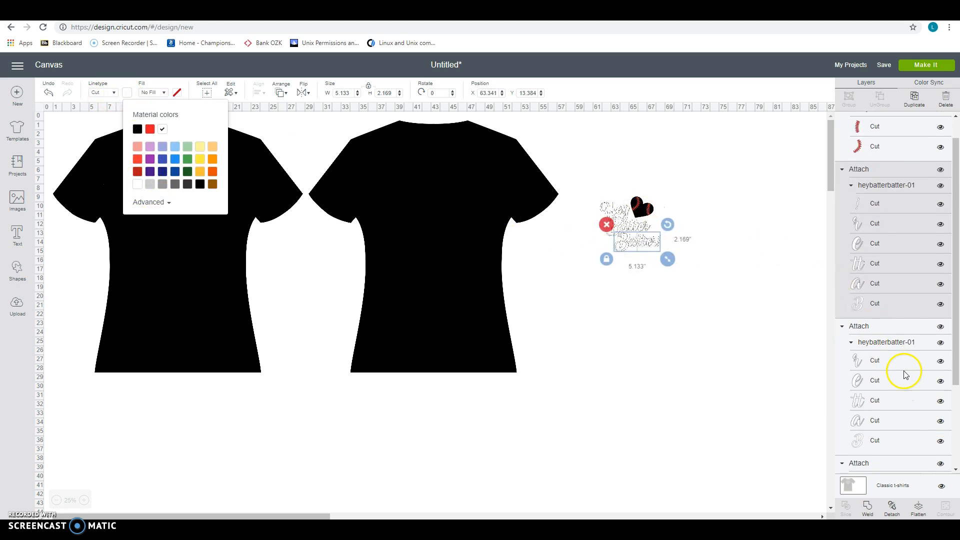
- Set the color of the heart layer to white
scroll(903, 368, down, 3)
click(886, 442)
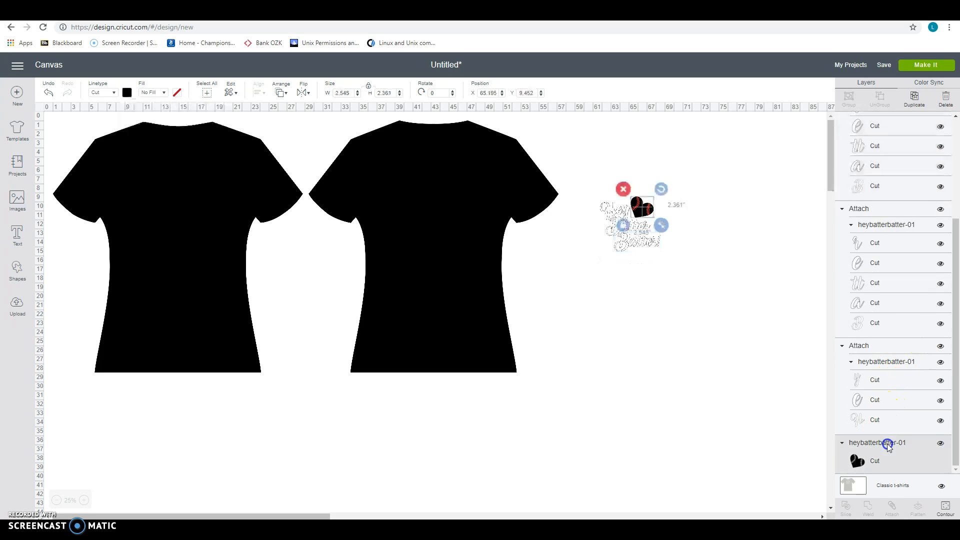
click(127, 92)
click(150, 129)
- Move the whole design onto the chest of the first t-shirt and enlarge it to about 11.5 by 10.5 inches
drag(697, 283, 595, 180)
drag(628, 223, 161, 195)
mouse_move(197, 222)
mouse_down()
mouse_move(244, 261)
mouse_move(197, 239)
mouse_up()
click(292, 251)
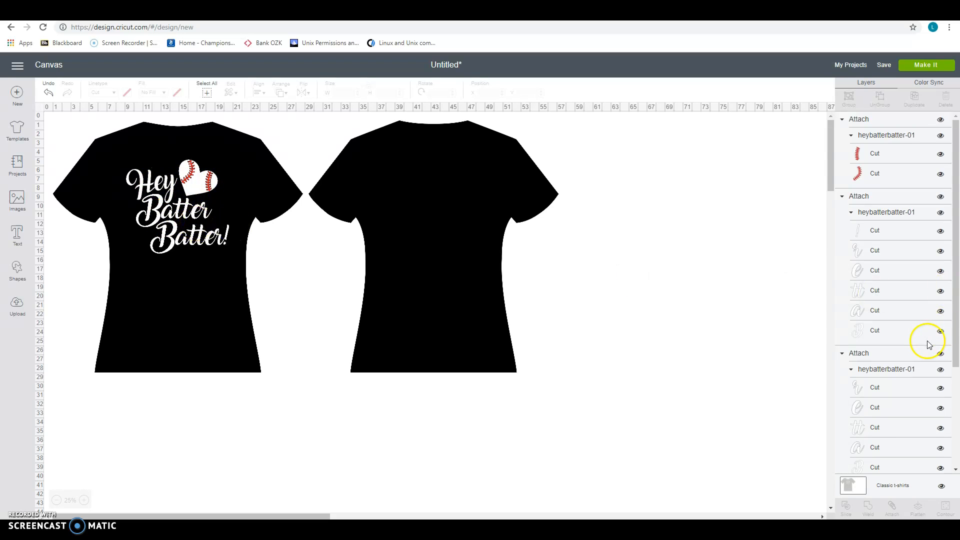
- Attach the three white words and the white heart to each other, leaving out the red stitching
click(865, 199)
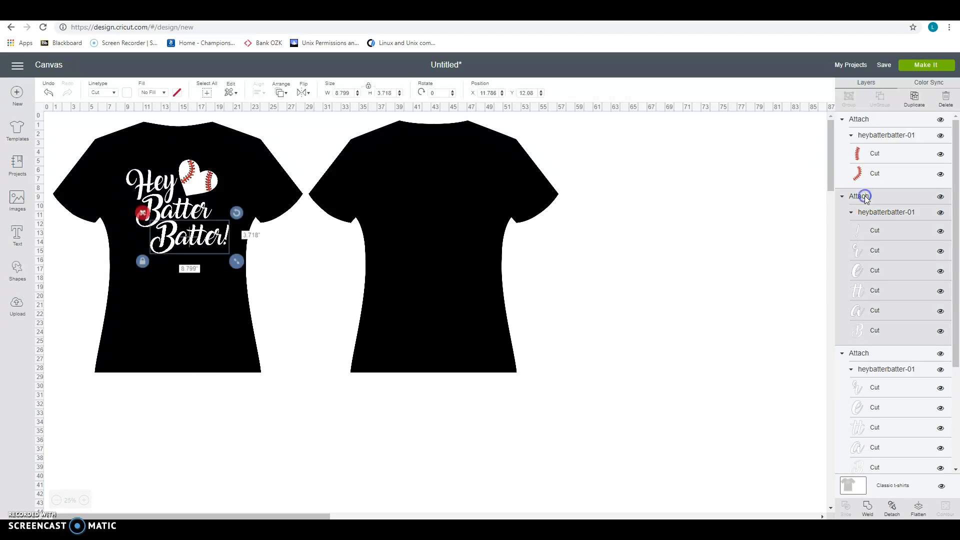
shift+click(897, 354)
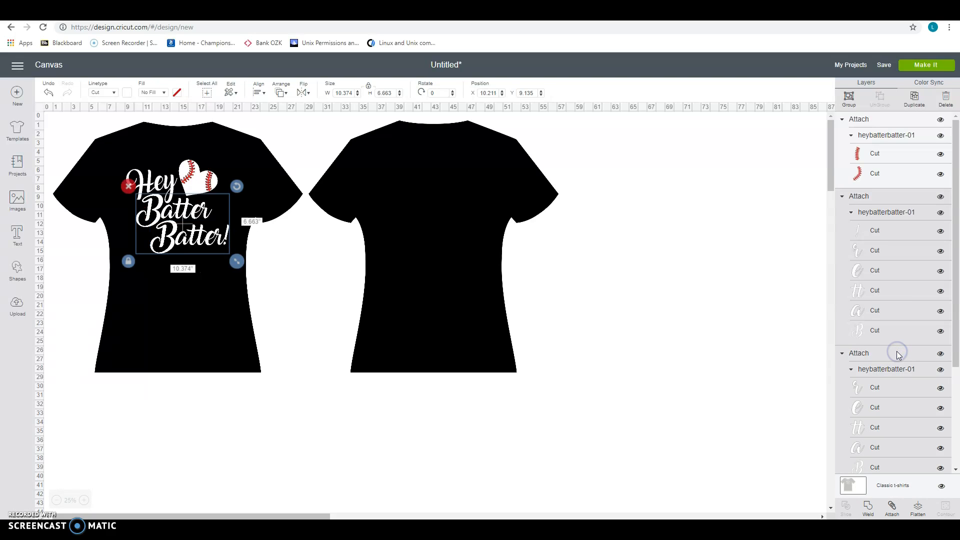
scroll(896, 351, down, 3)
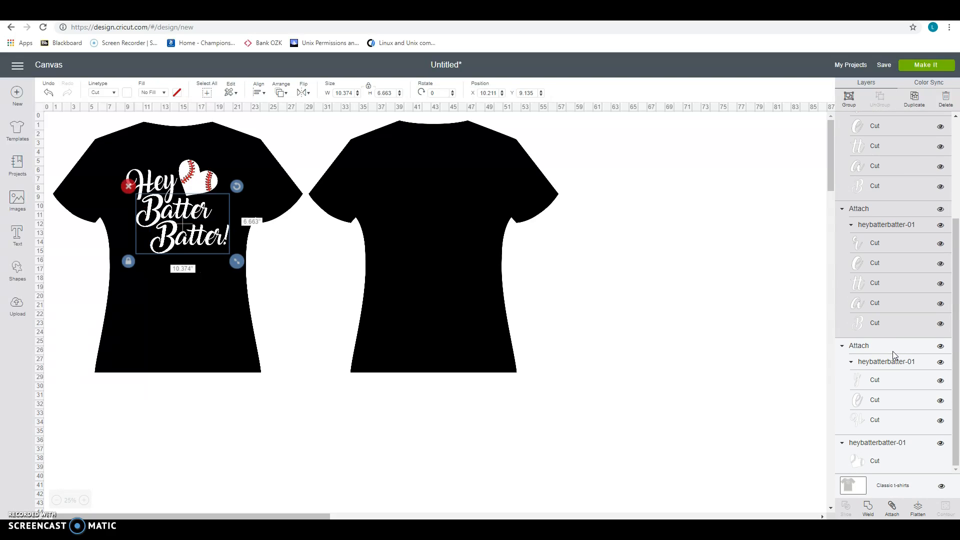
shift+click(884, 347)
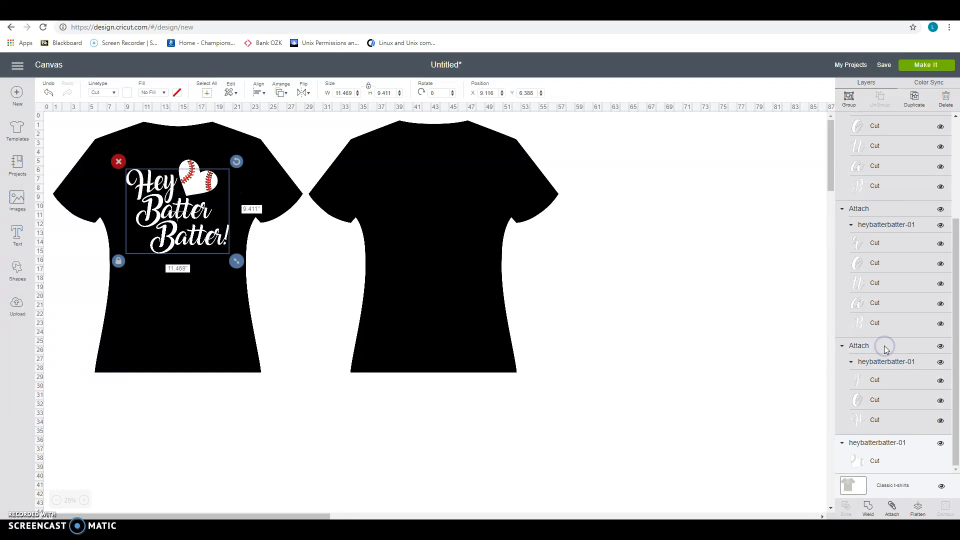
shift+click(875, 444)
scroll(874, 444, up, 3)
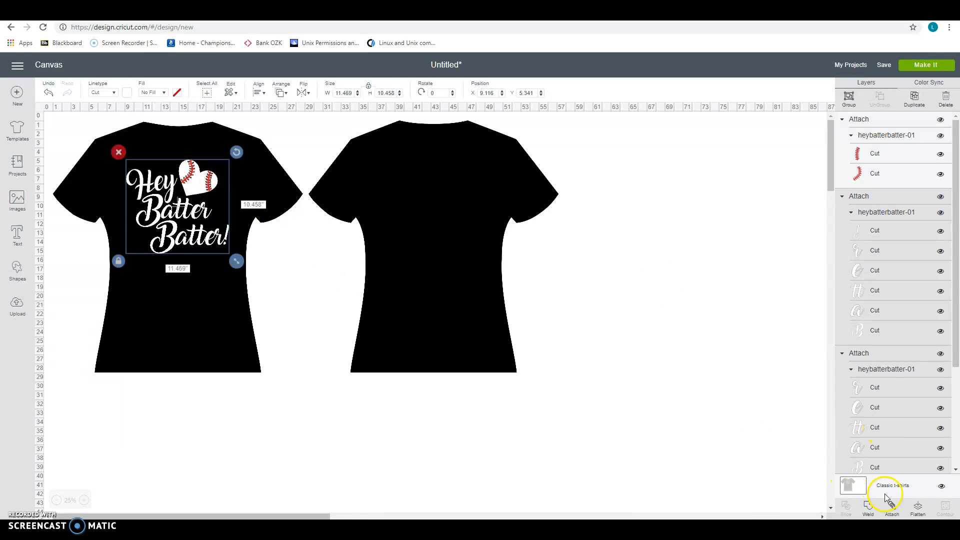
click(892, 510)
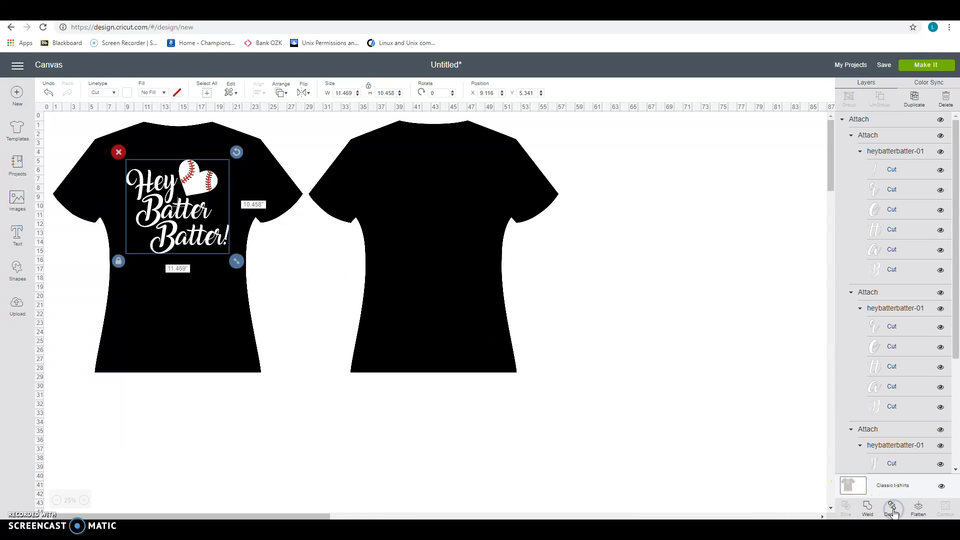
click(704, 424)
- Open the mat preview and examine the layouts of the white design mat and the red stitching mat
click(934, 65)
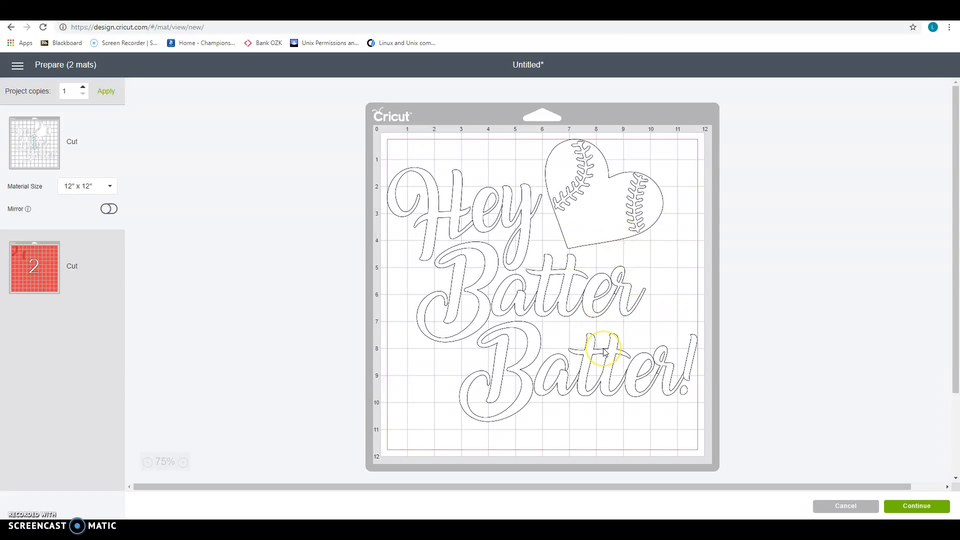
click(338, 305)
click(38, 283)
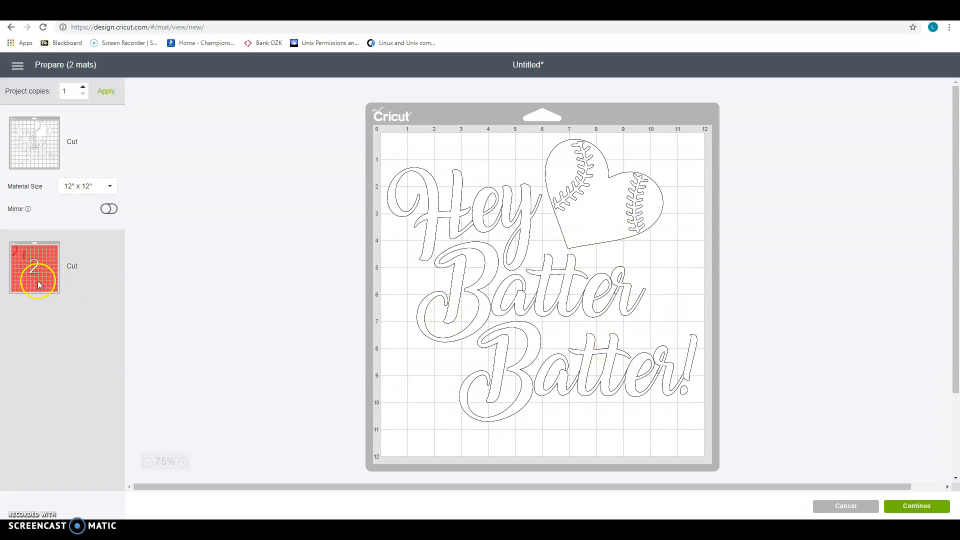
click(78, 253)
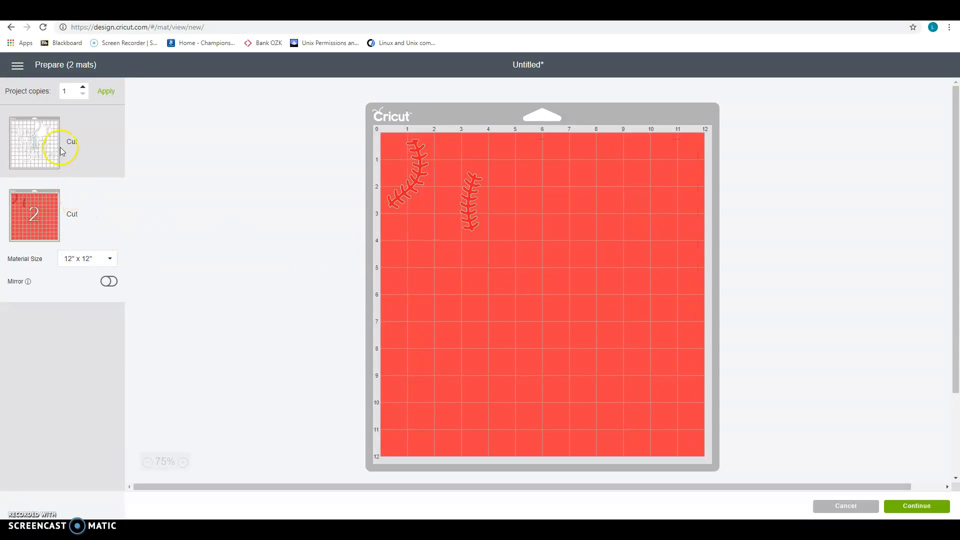
click(45, 149)
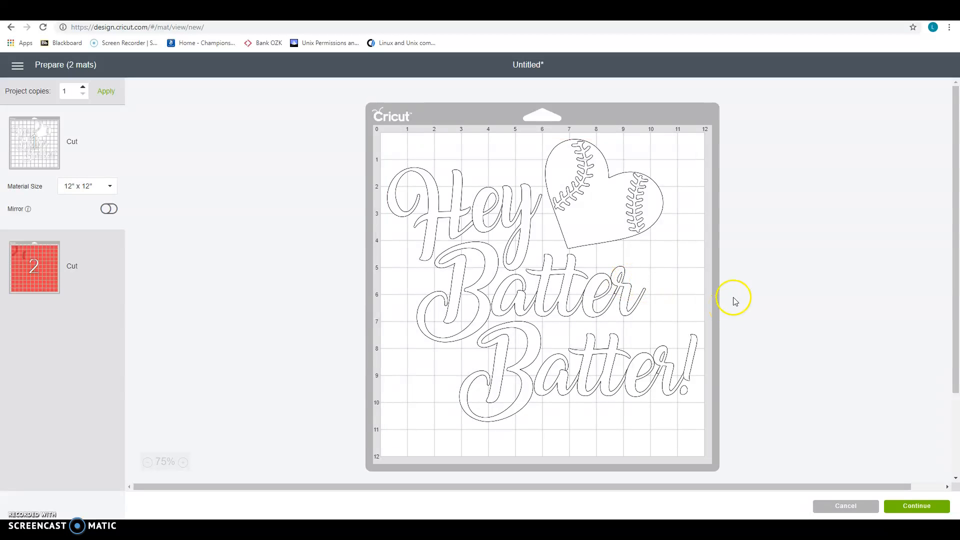
click(58, 146)
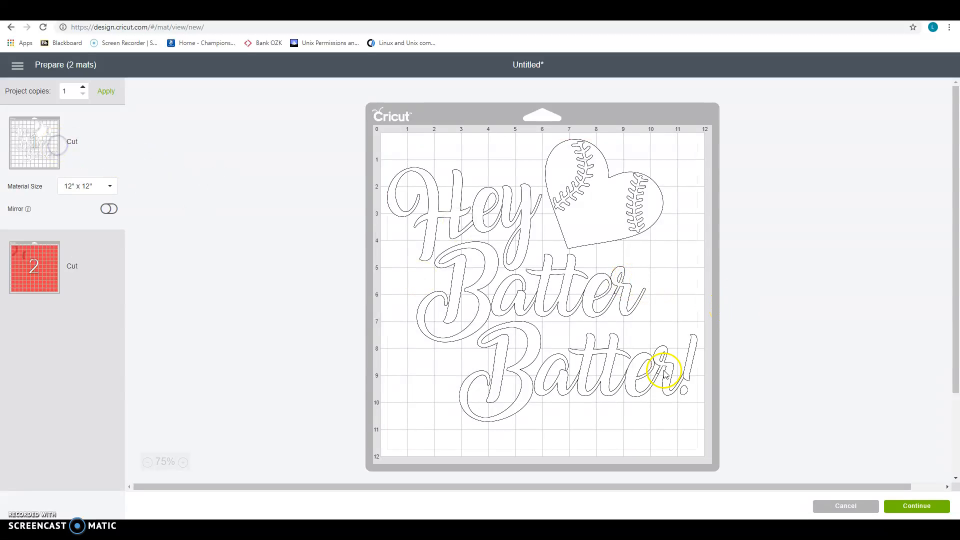